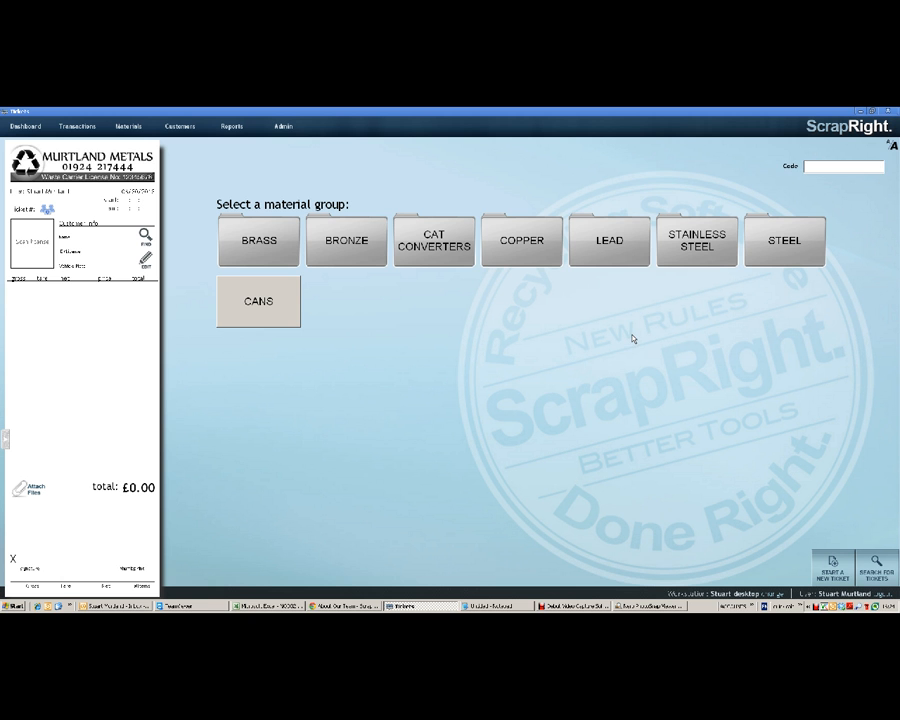
- Add LEAD WHEEL WTS from the lead group with gross weight 450, tare 12 and the preset price
left_click(611, 253)
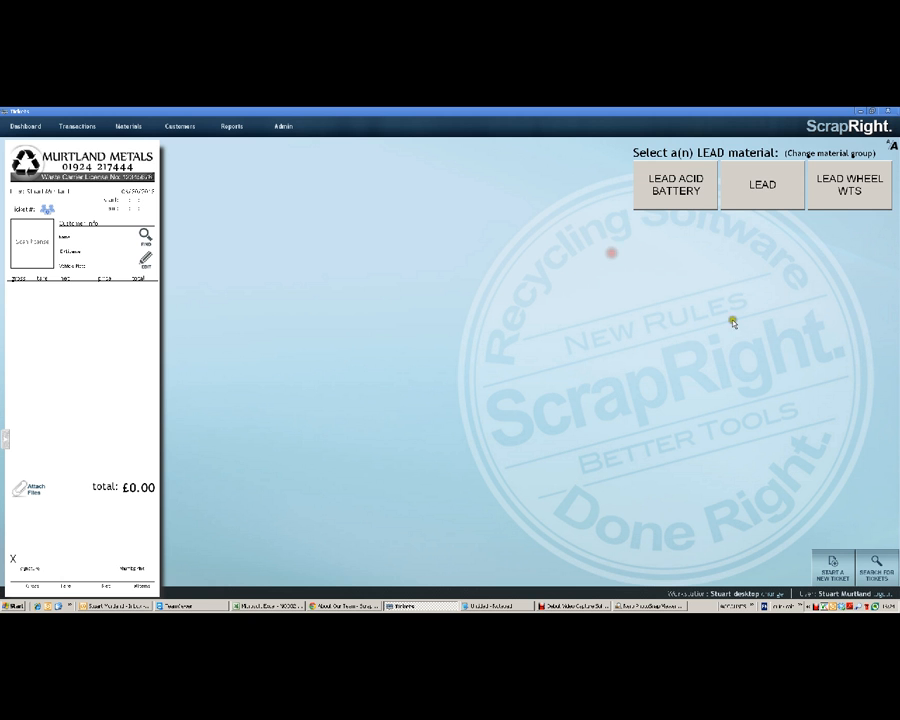
left_click(842, 197)
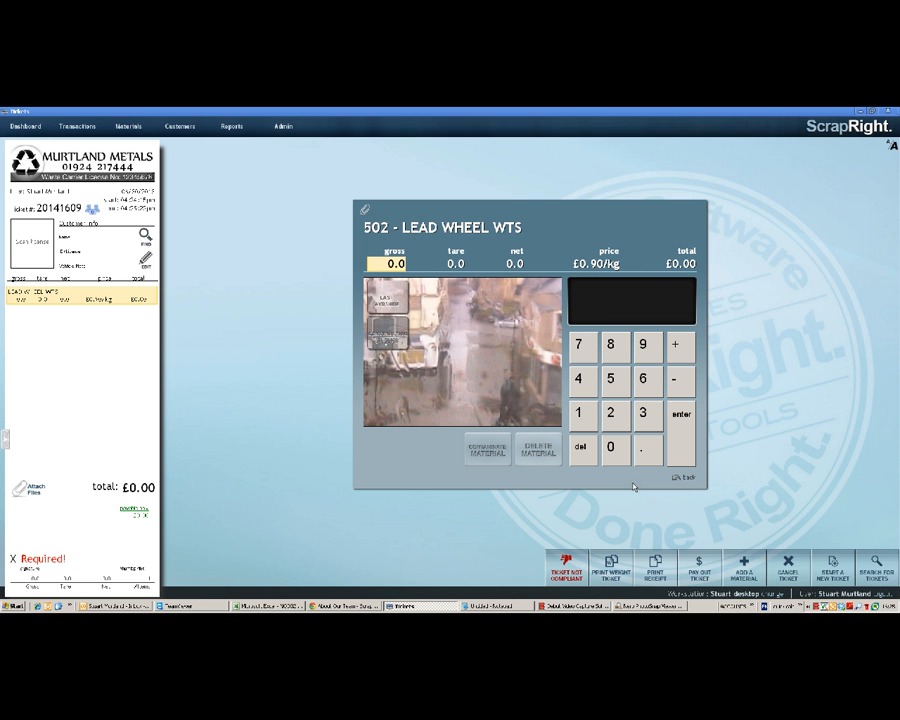
left_click(580, 382)
left_click(611, 380)
left_click(611, 447)
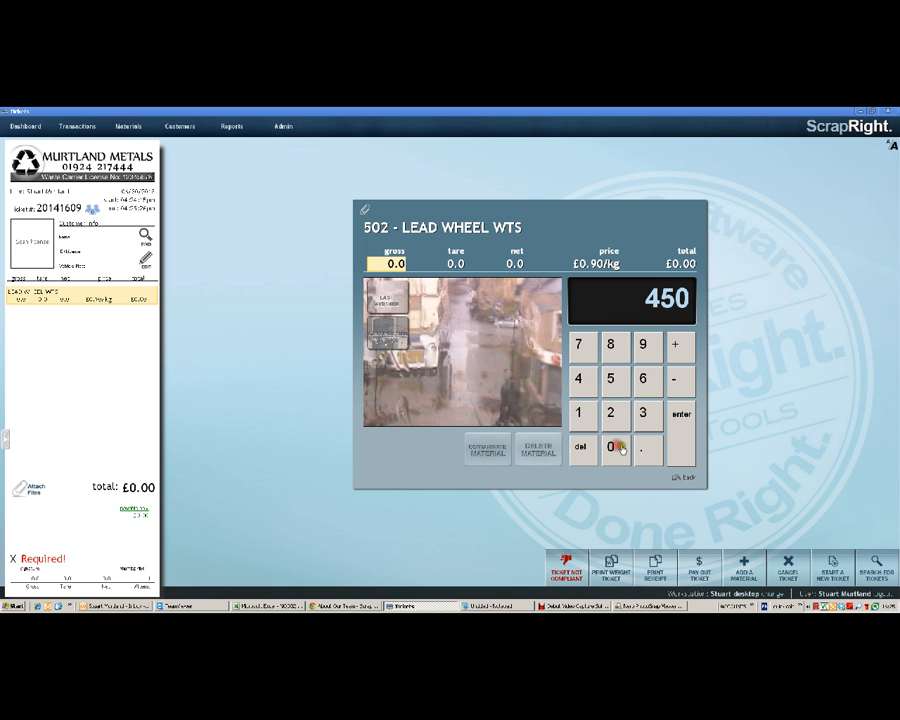
left_click(679, 437)
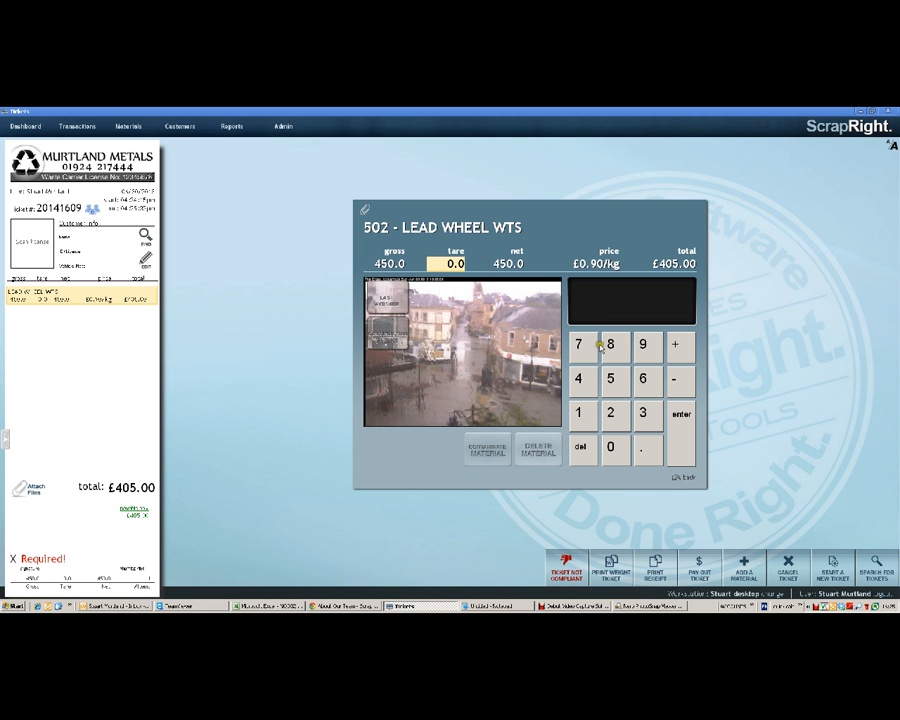
left_click(588, 412)
left_click(608, 416)
left_click(685, 432)
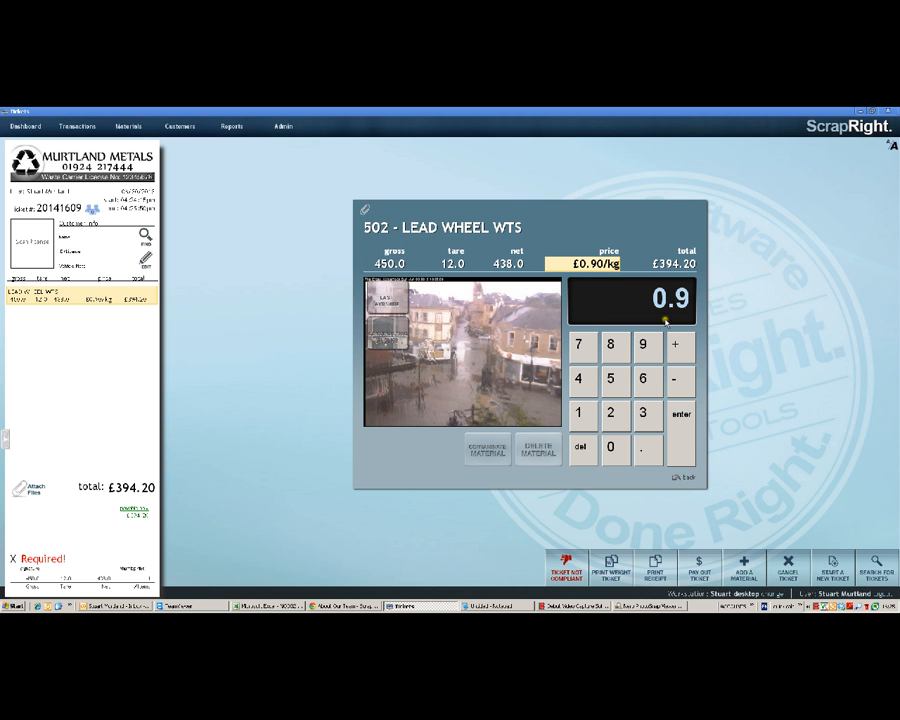
left_click(681, 424)
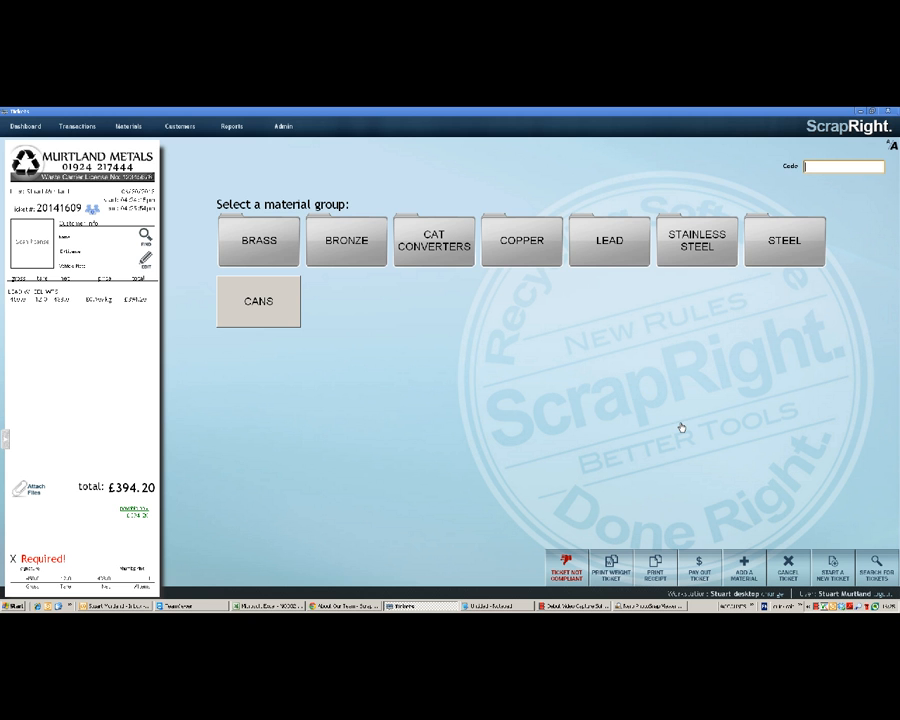
- Add CLEAN PYRO from the copper group with gross weight 125, tare 25 and the preset price
left_click(506, 254)
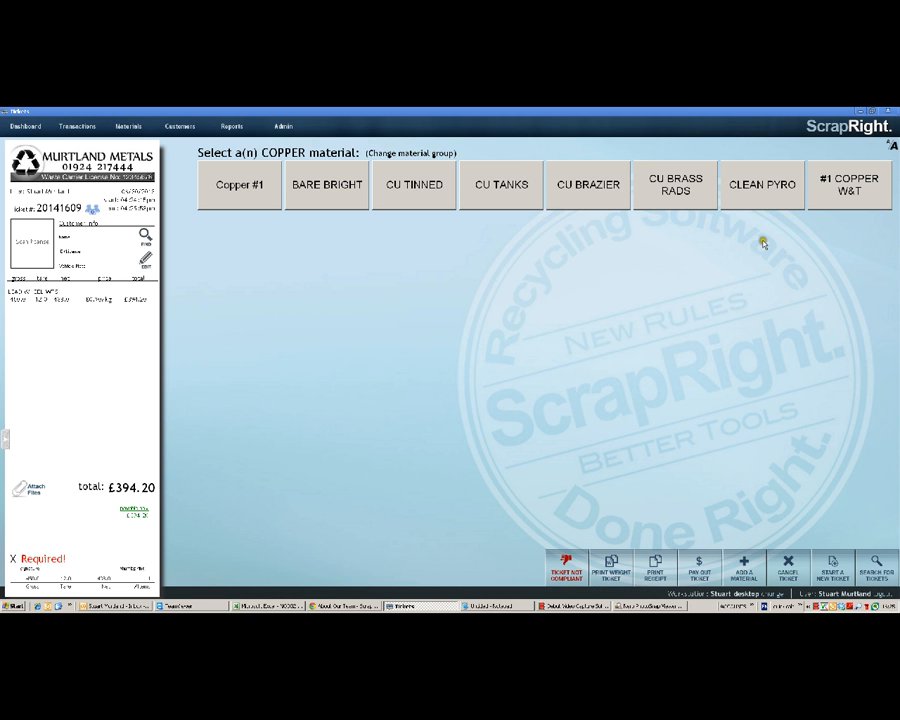
left_click(750, 190)
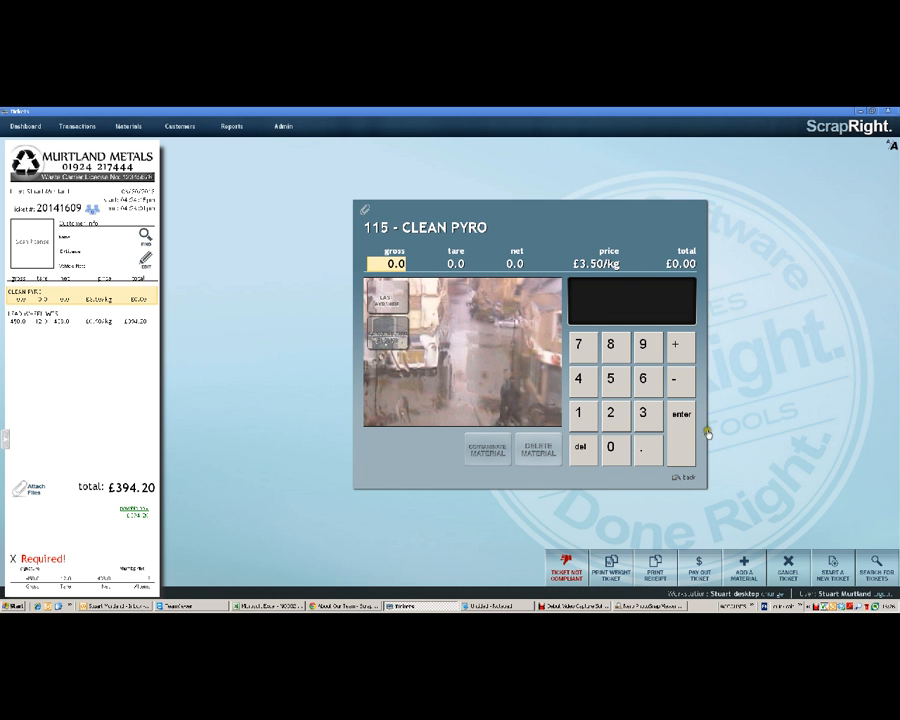
left_click(585, 413)
left_click(612, 413)
left_click(611, 381)
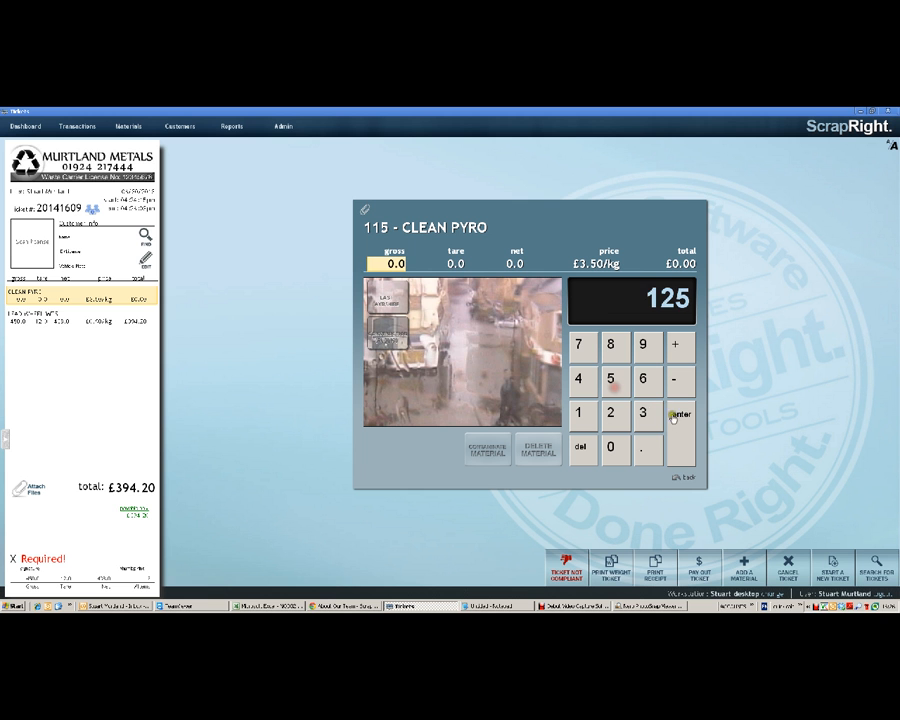
left_click(672, 412)
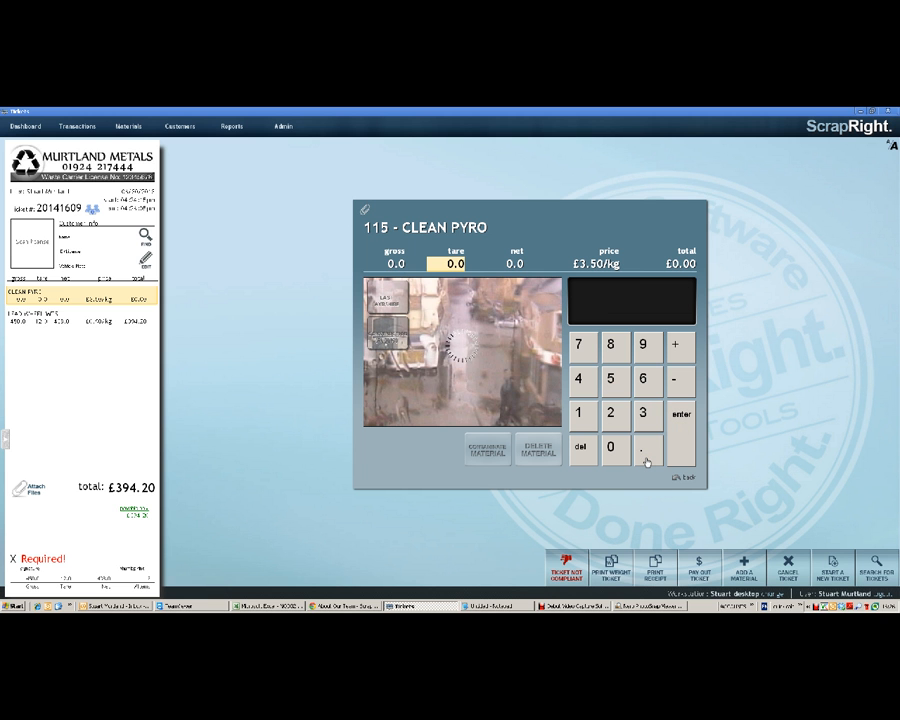
left_click(611, 413)
left_click(611, 379)
left_click(679, 418)
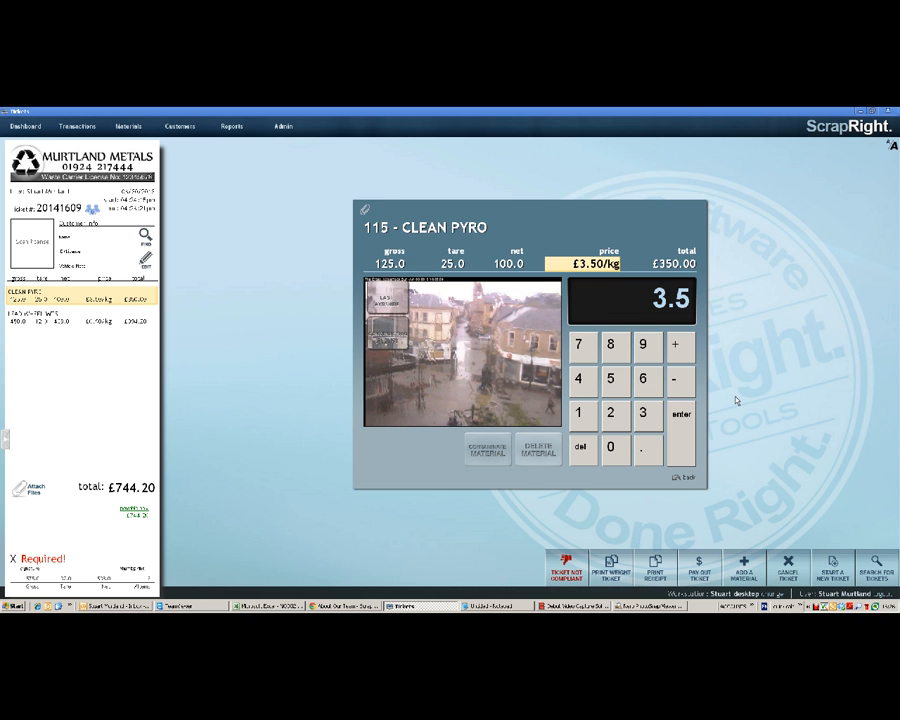
key("Return")
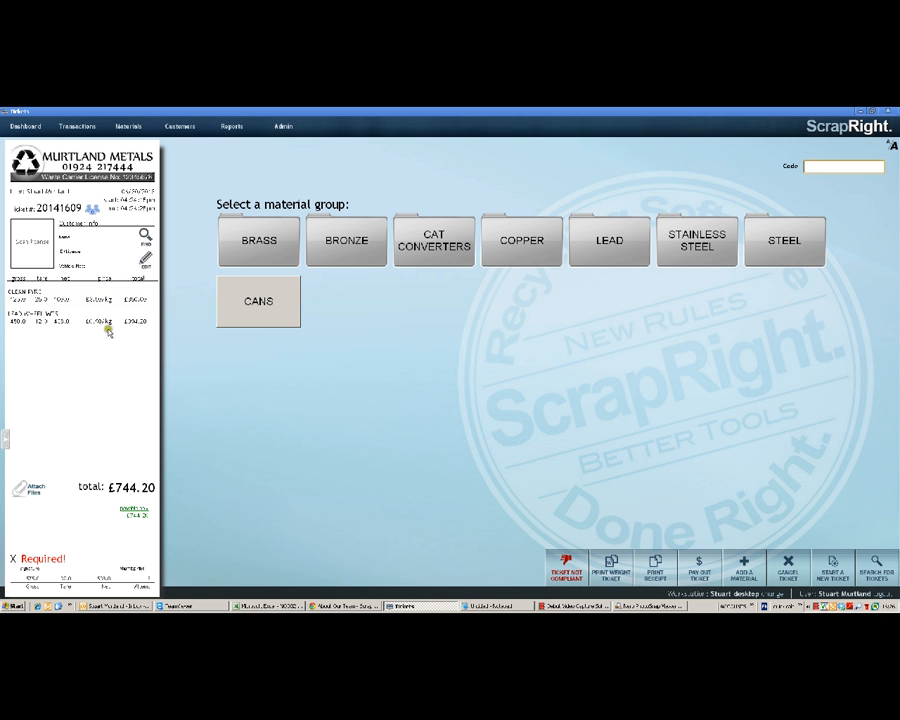
- Reopen the CLEAN PYRO line on the ticket and set its price to £3.60/kg
left_click(48, 300)
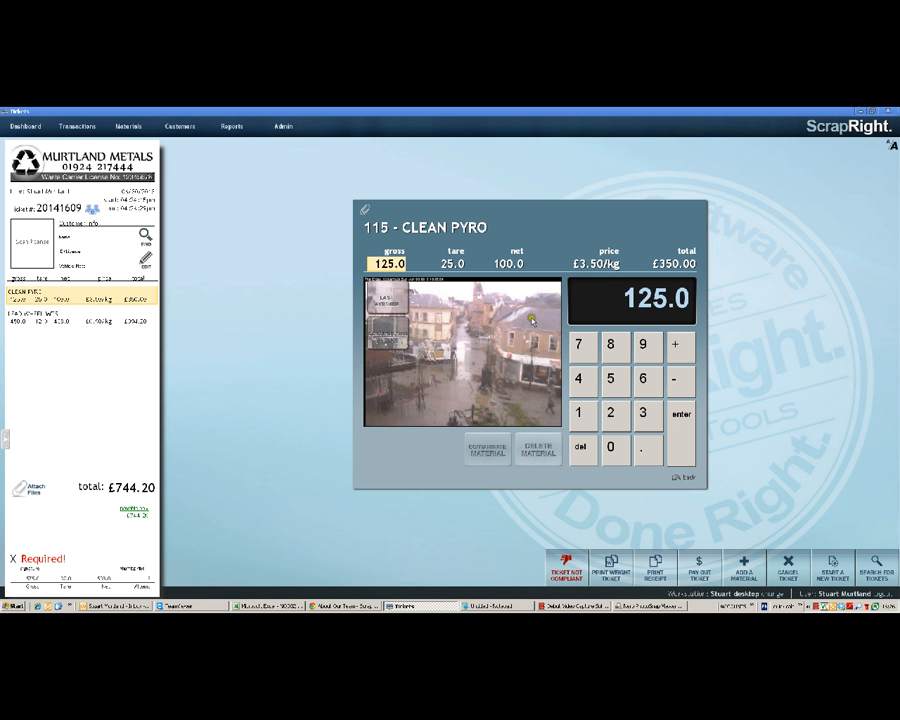
left_click(600, 264)
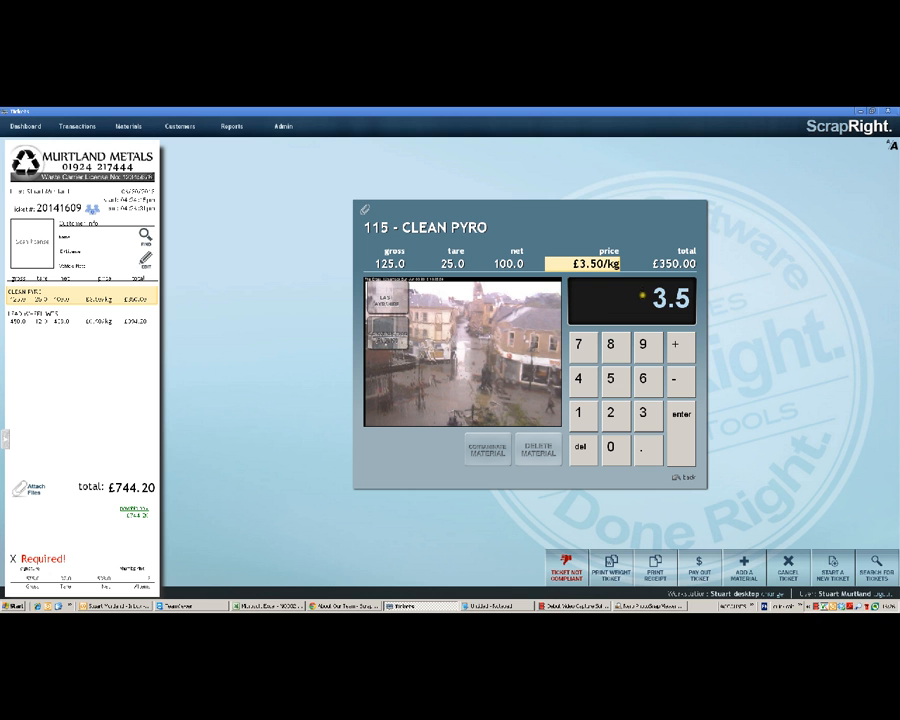
key("BackSpace")
type("6")
left_click(681, 441)
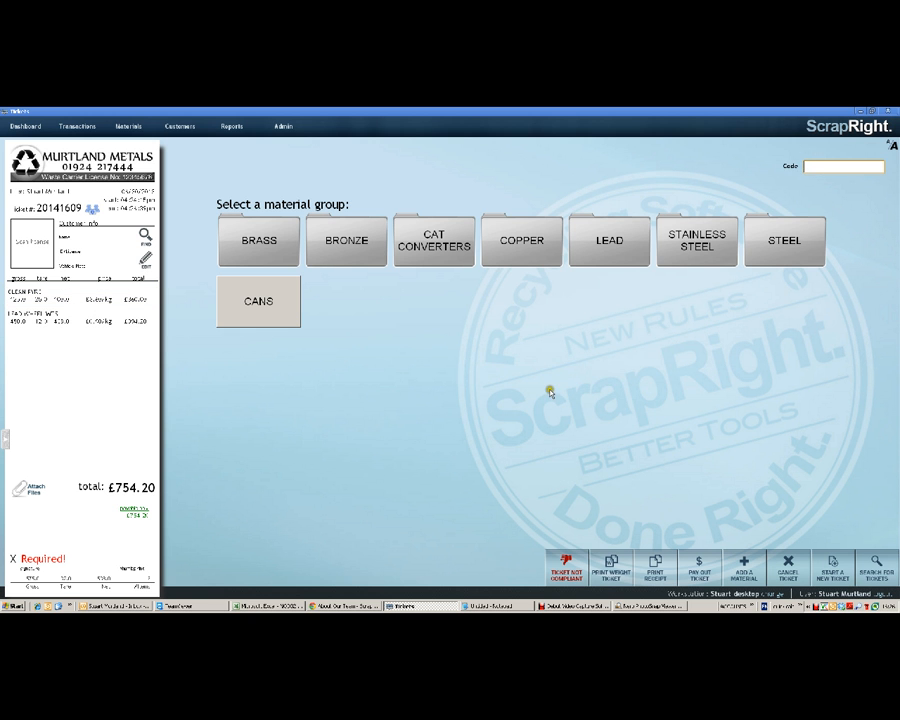
- Add MIXED BRASS from the brass group with gross weight 100, no tare and the preset price
left_click(258, 242)
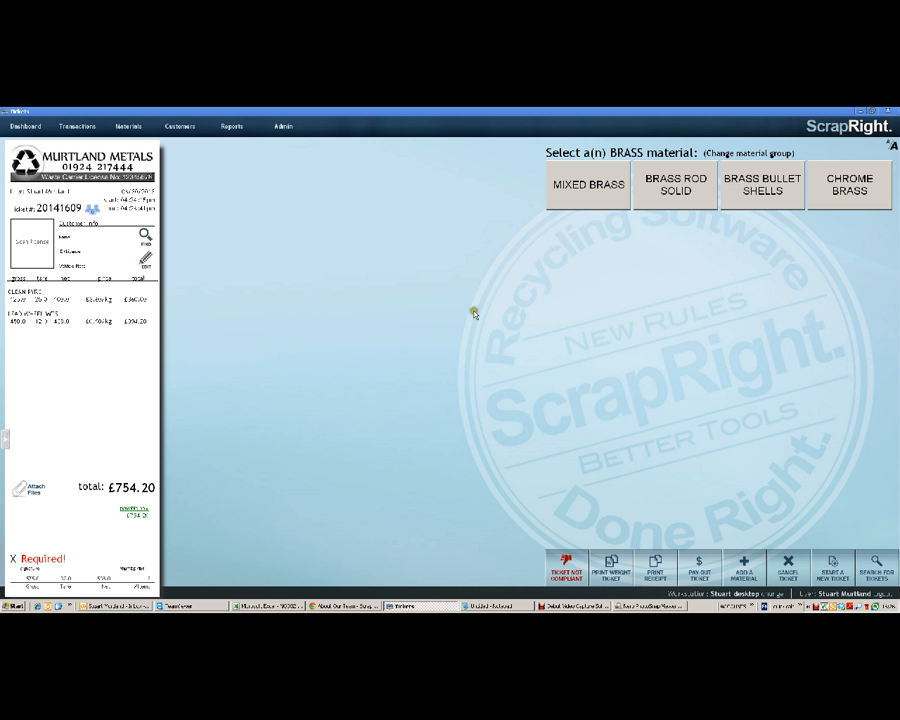
left_click(592, 204)
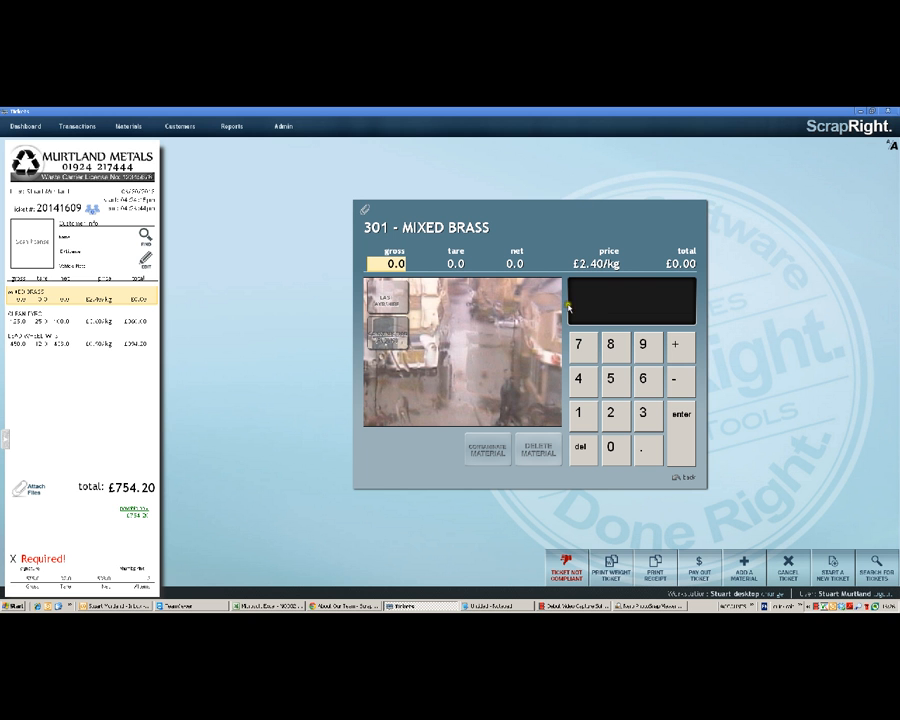
left_click(583, 413)
left_click(611, 450)
left_click(611, 450)
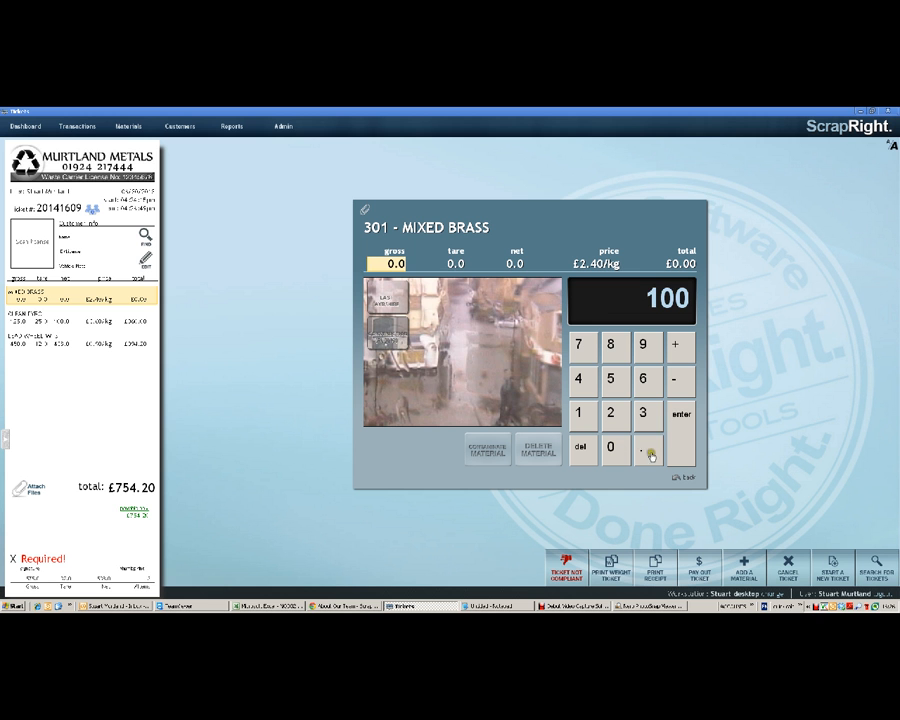
left_click(680, 430)
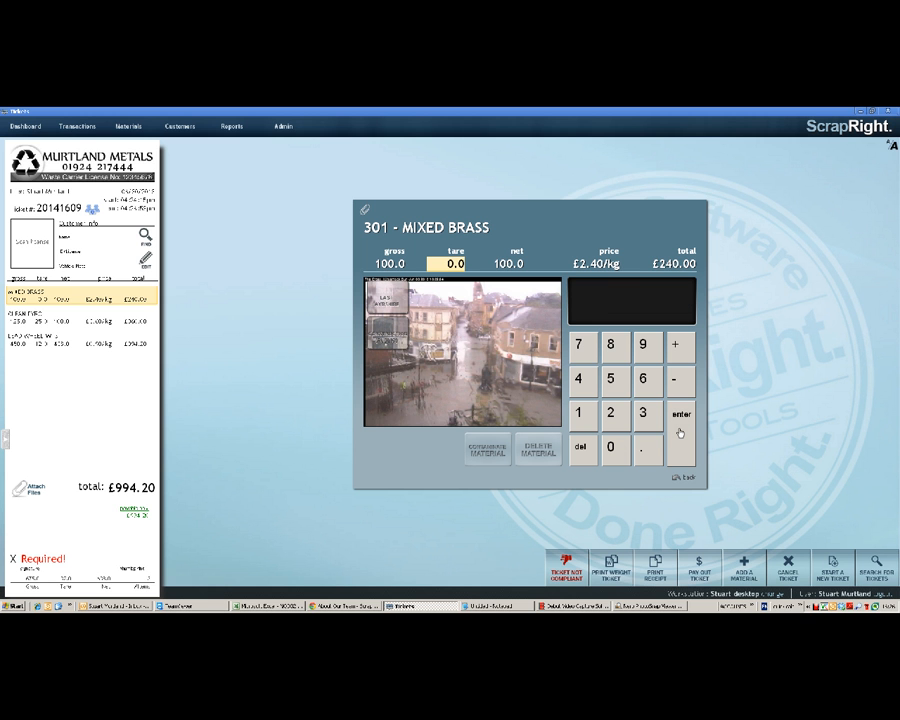
left_click(683, 428)
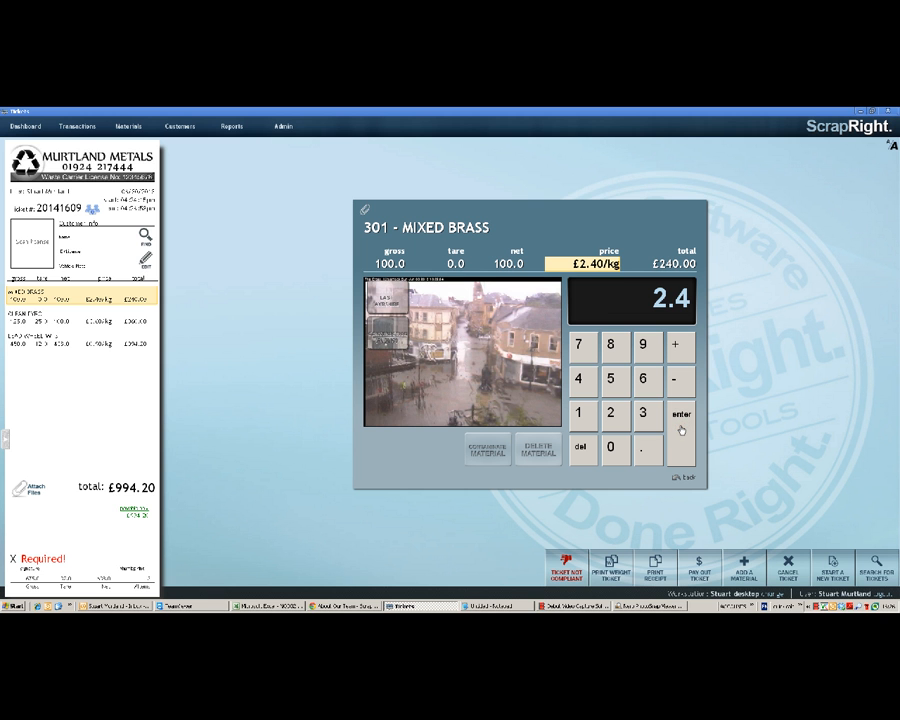
left_click(681, 428)
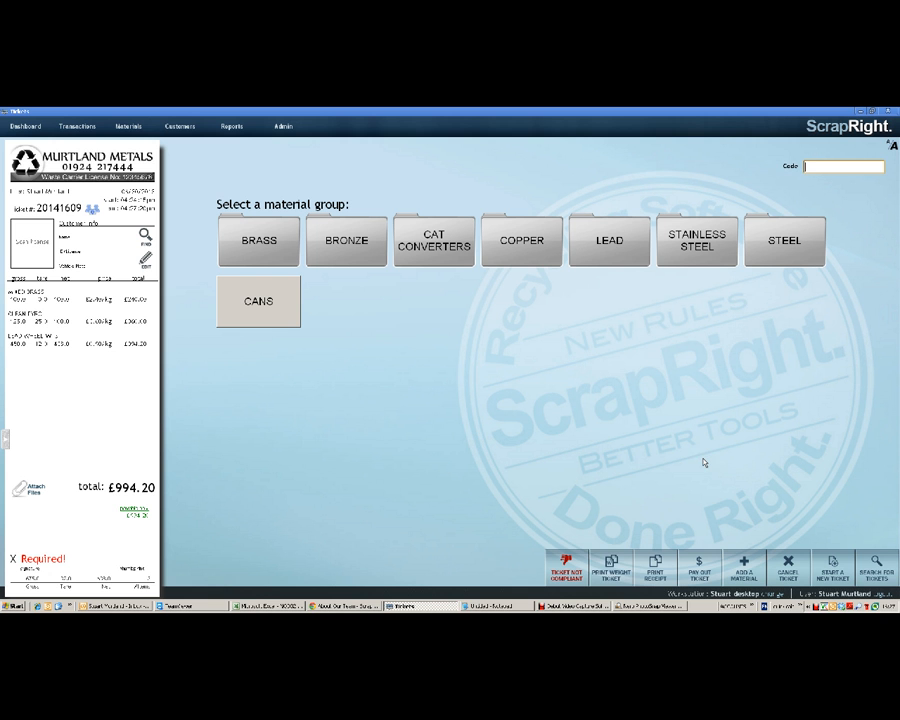
- Check the ticket's compliance rules for outstanding requirements and close the list
left_click(566, 566)
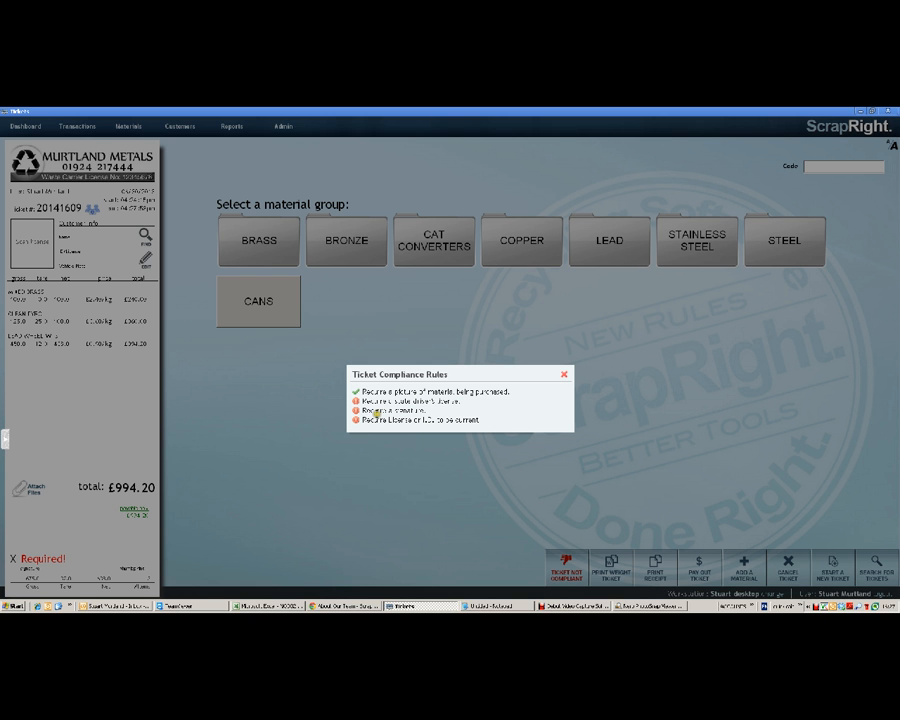
left_click(565, 372)
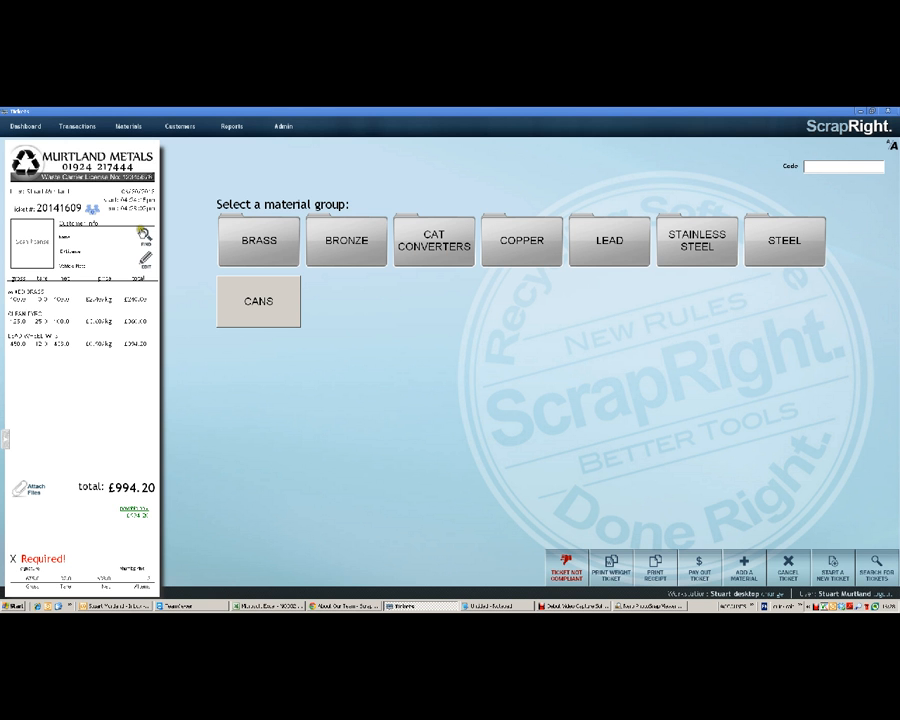